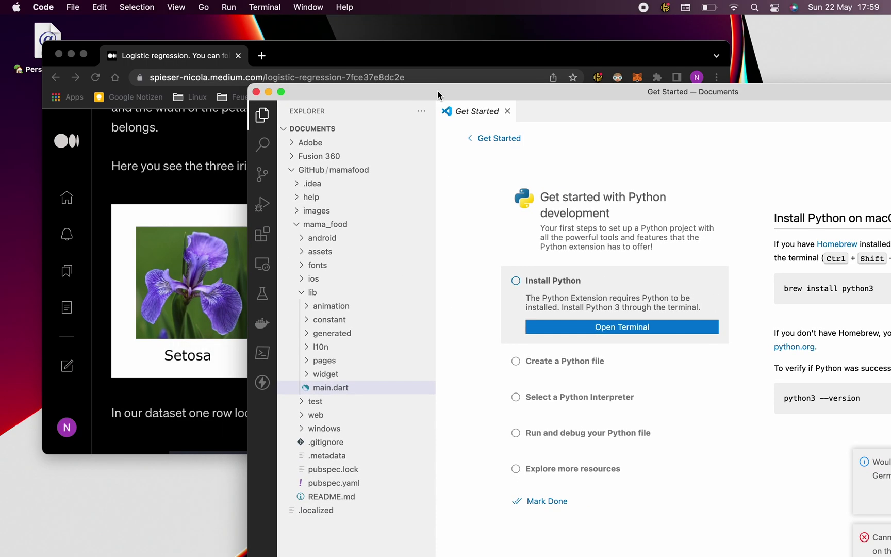
# - Slide the VS Code window to the right to uncover Chrome behind it
pyautogui.moveTo(438, 91); pyautogui.dragTo(264, 40)
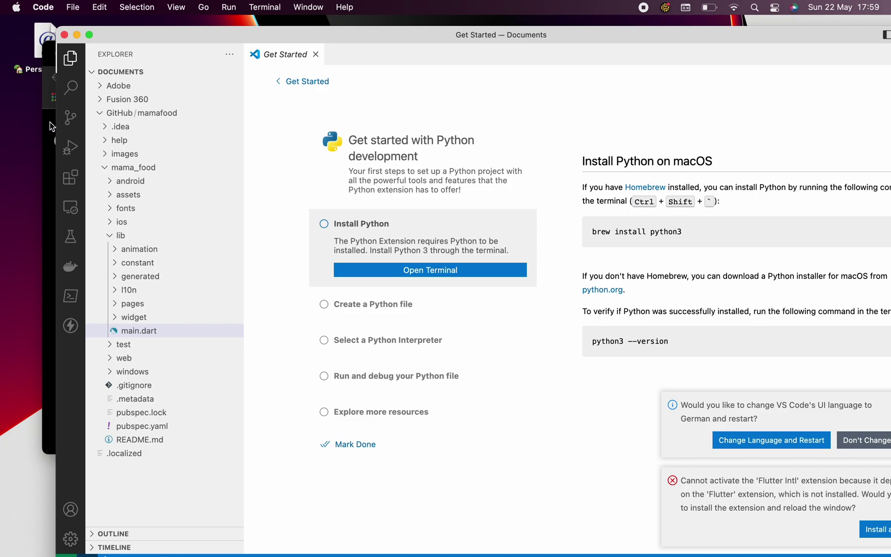
pyautogui.moveTo(70, 124); pyautogui.dragTo(277, 125)
pyautogui.moveTo(389, 35); pyautogui.dragTo(572, 26)
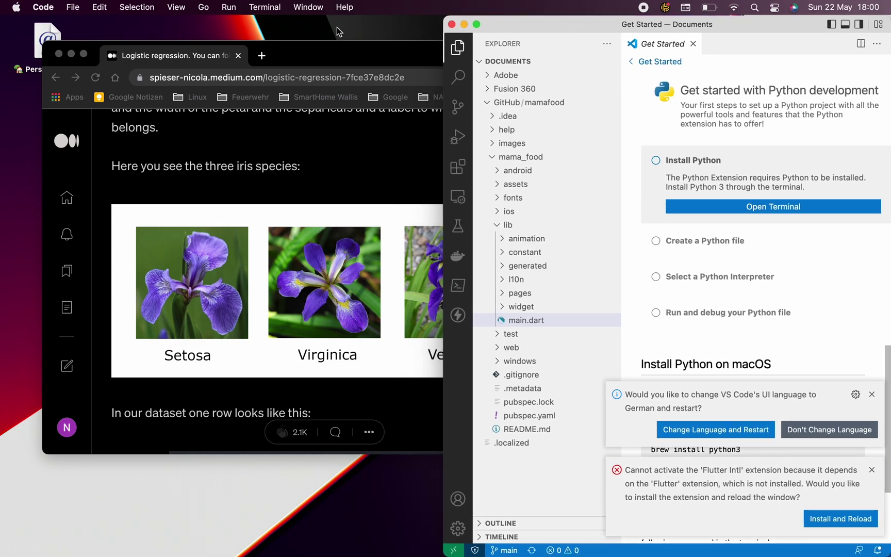
# - Move Chrome left and resize it narrower and taller, then bring VS Code forward on the right
pyautogui.moveTo(344, 57); pyautogui.dragTo(299, 33)
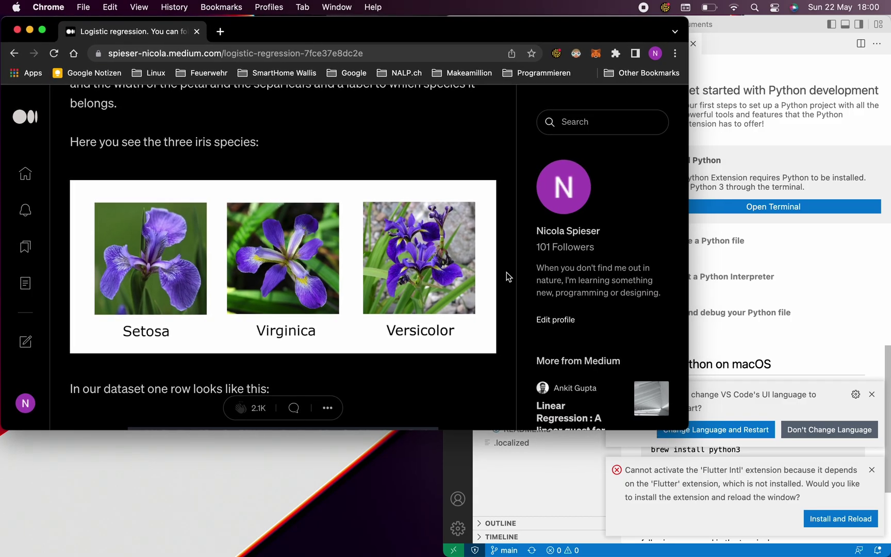
pyautogui.moveTo(689, 429); pyautogui.dragTo(441, 553)
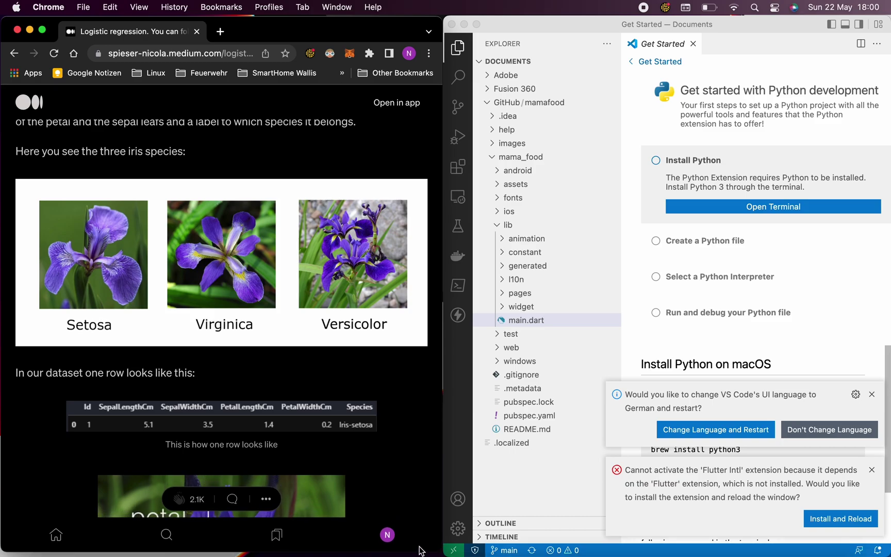
pyautogui.moveTo(408, 32); pyautogui.dragTo(336, 42)
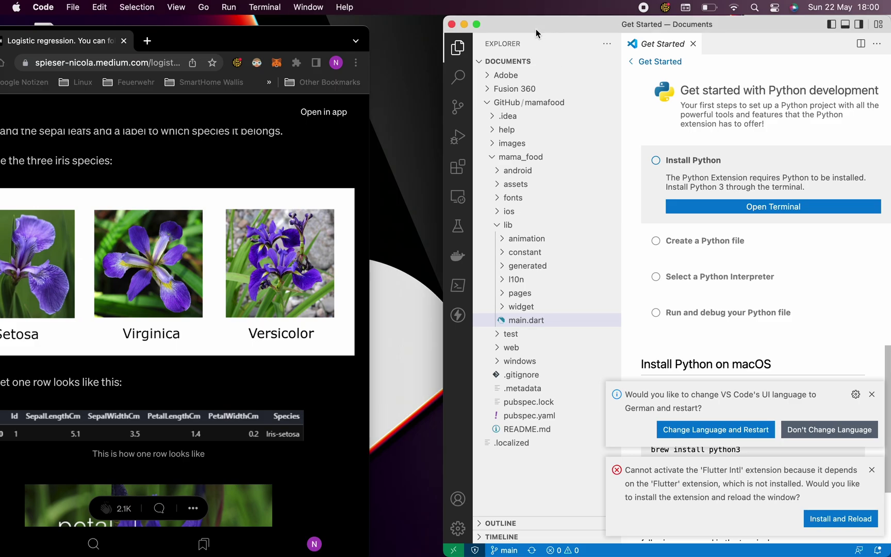
pyautogui.moveTo(536, 28); pyautogui.dragTo(568, 32)
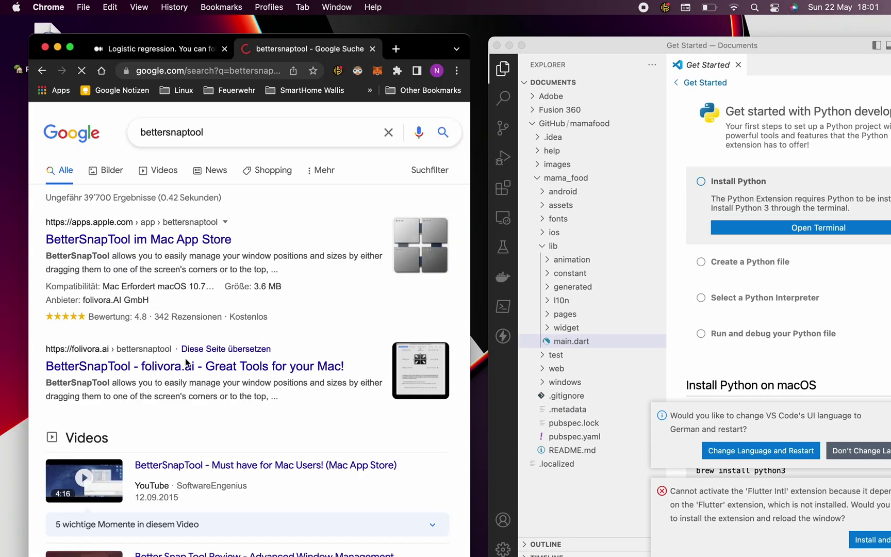
# - Open the 'BetterSnapTool im Mac App Store' result and allow it to launch the App Store app
pyautogui.click(133, 240)
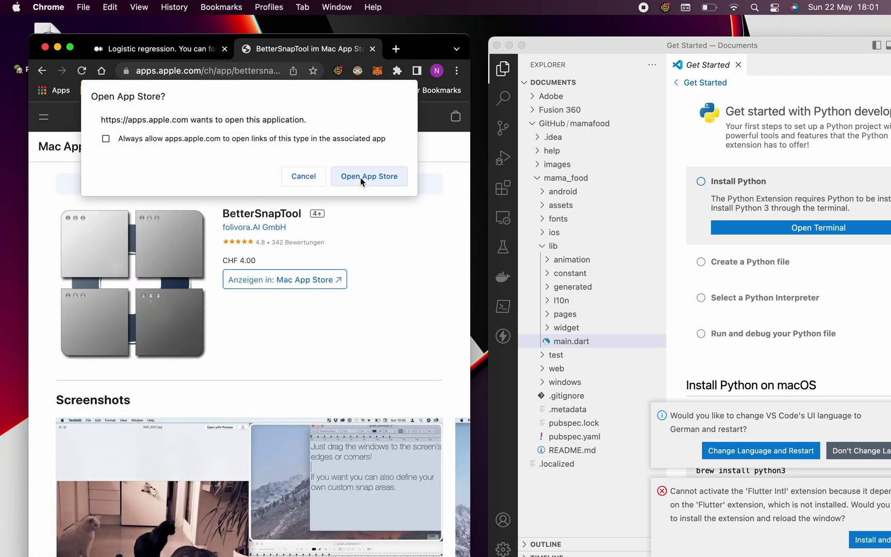
pyautogui.click(363, 179)
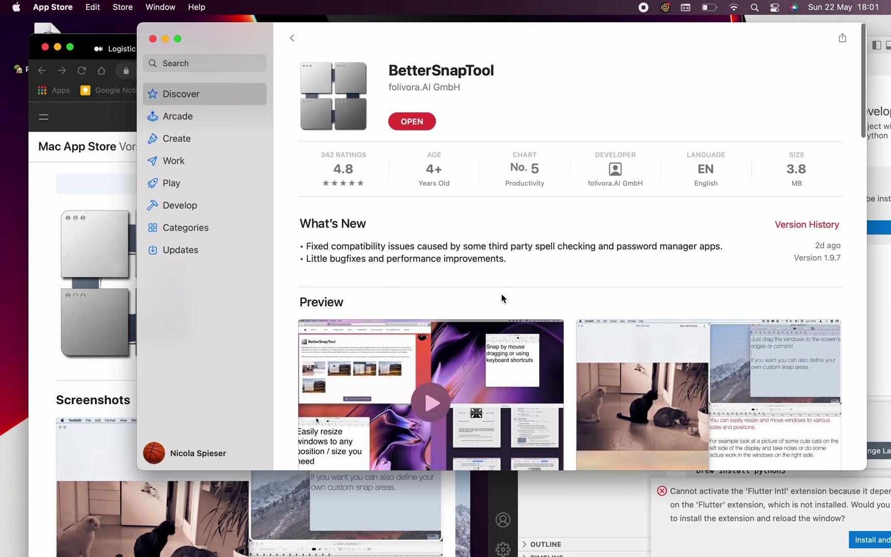
# - Scroll the BetterSnapTool App Store page and expand its full description with 'more'
pyautogui.scroll(-5, 502, 298)
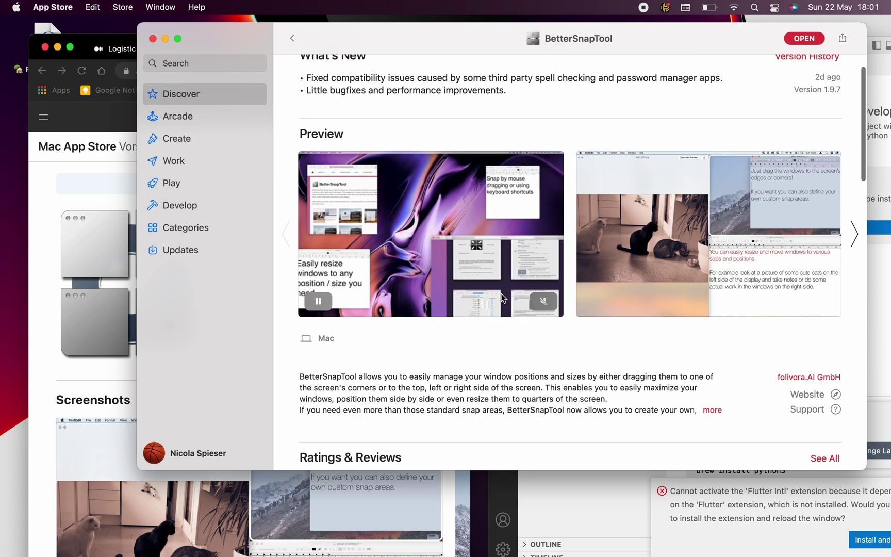
pyautogui.scroll(-4, 502, 299)
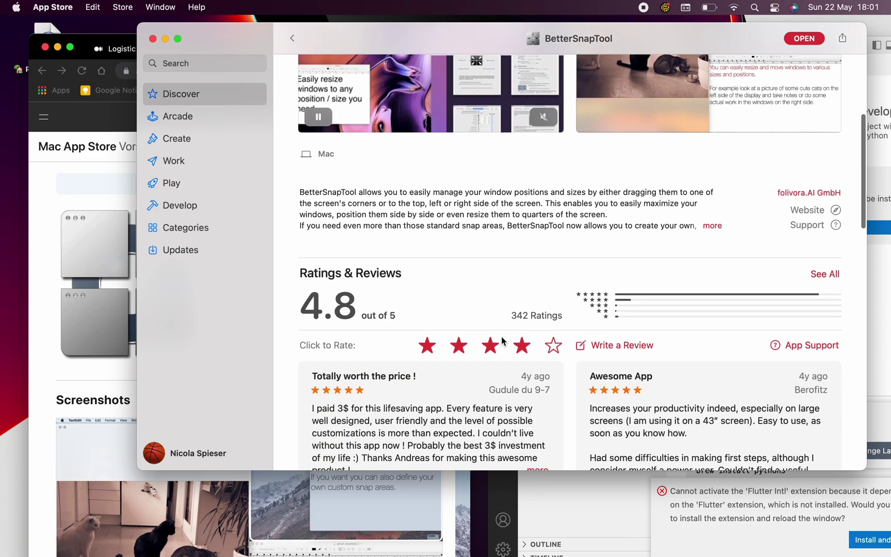
pyautogui.scroll(1, 502, 341)
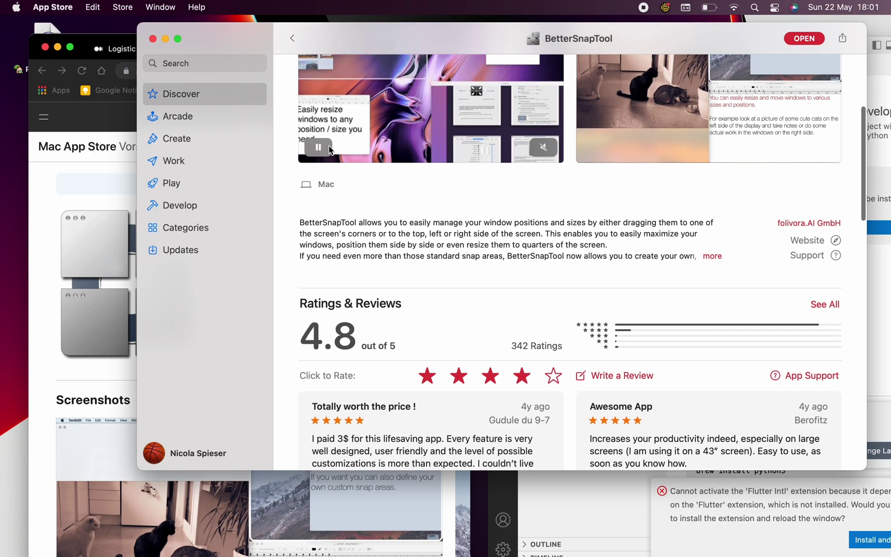
pyautogui.click(714, 256)
# - Scroll through the ratings and reviews, then open BetterSnapTool's menu-bar menu
pyautogui.scroll(-1, 605, 310)
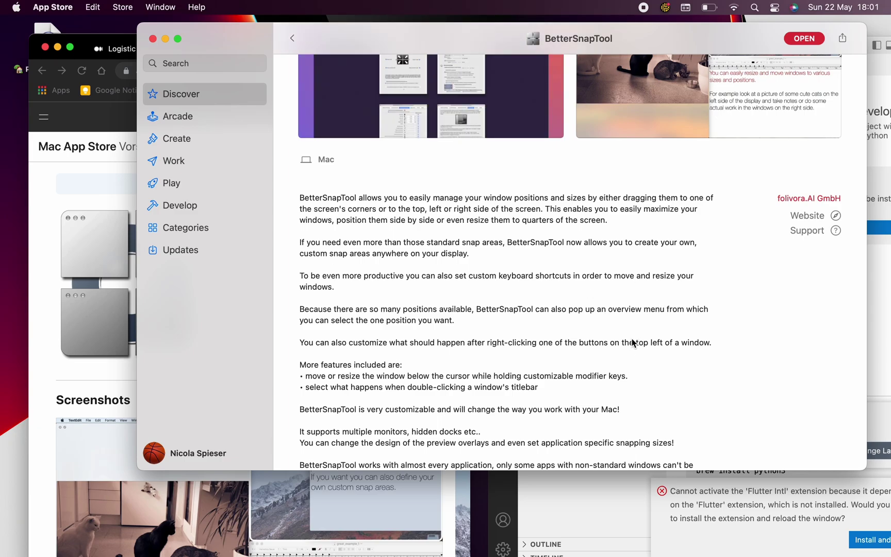
pyautogui.scroll(-3, 635, 282)
pyautogui.scroll(-2, 634, 283)
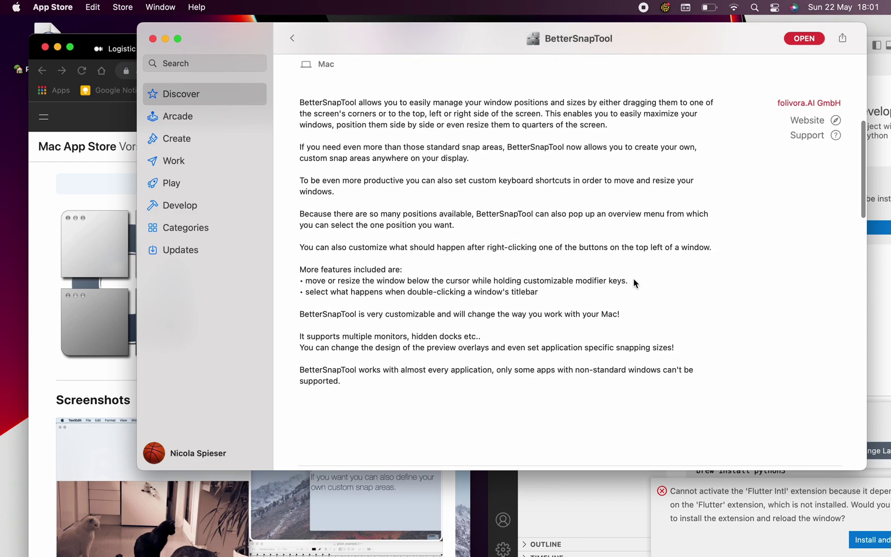
pyautogui.scroll(-4, 604, 355)
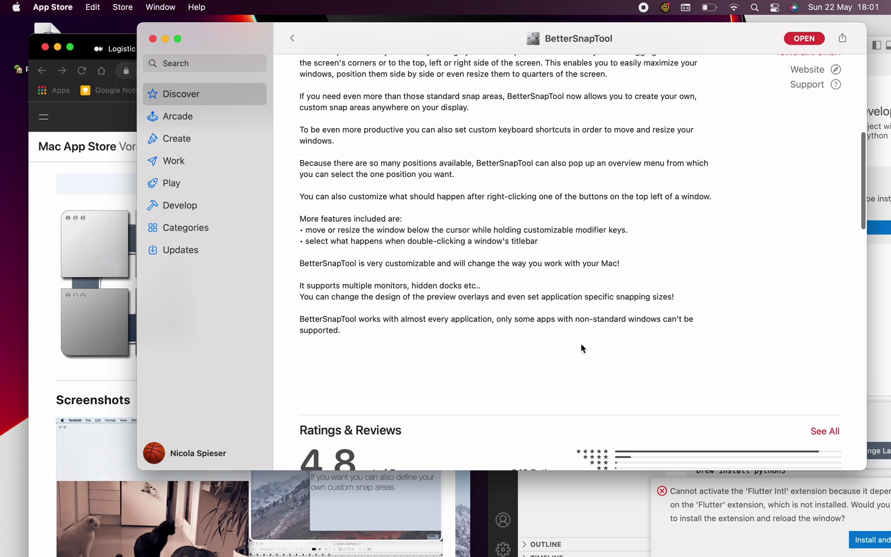
pyautogui.scroll(-5, 581, 349)
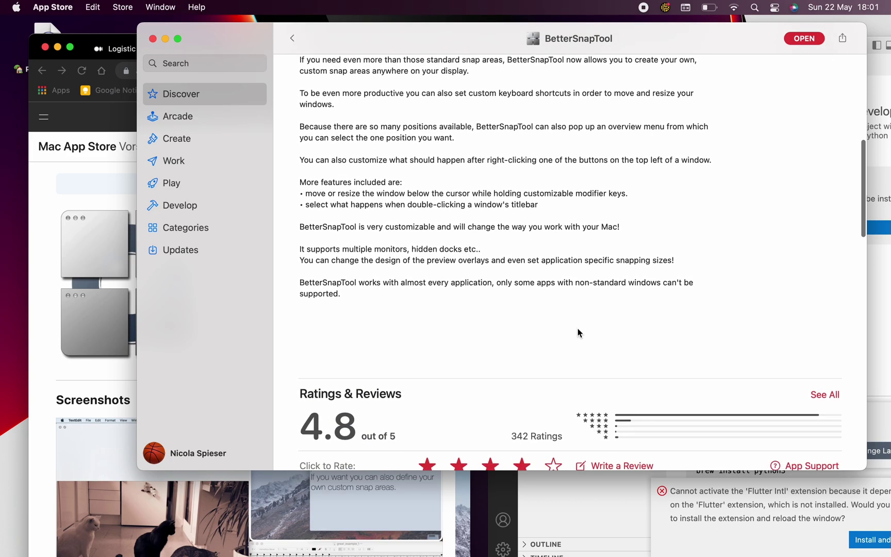
pyautogui.scroll(-20, 588, 351)
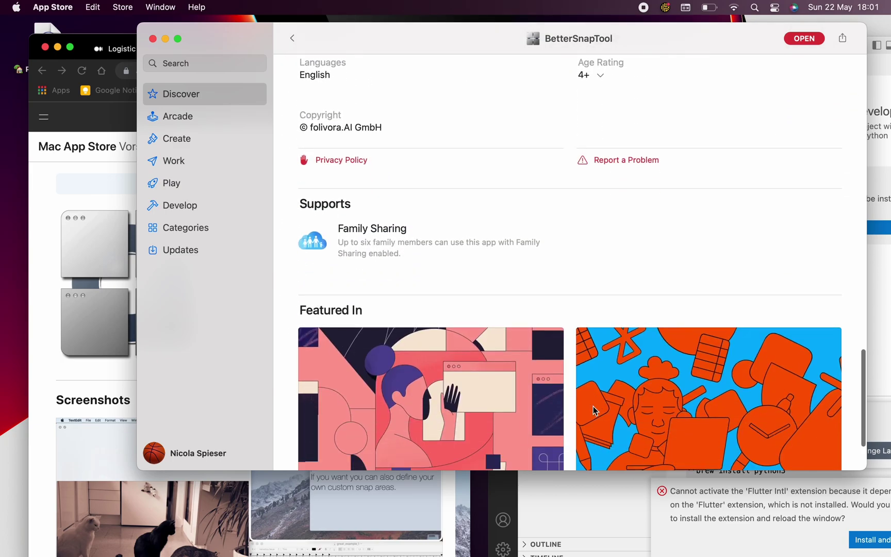
pyautogui.scroll(15, 606, 361)
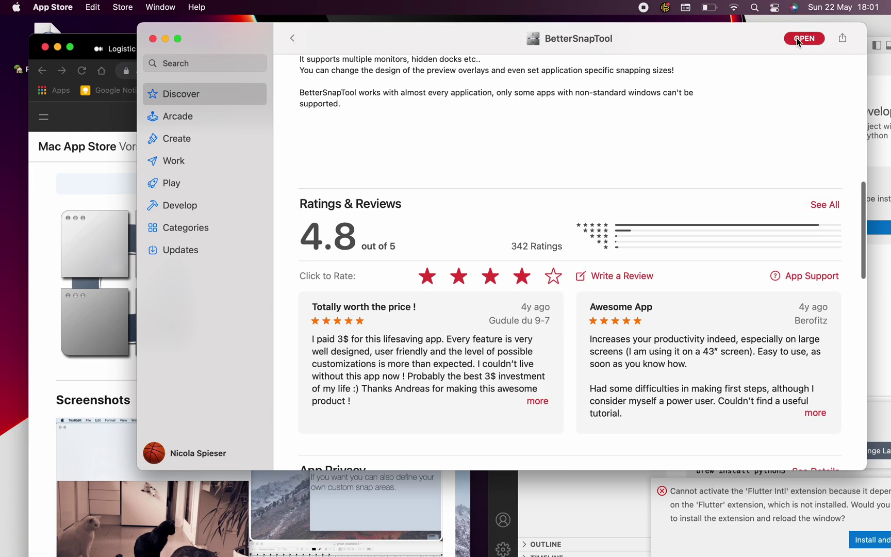
pyautogui.click(620, 8)
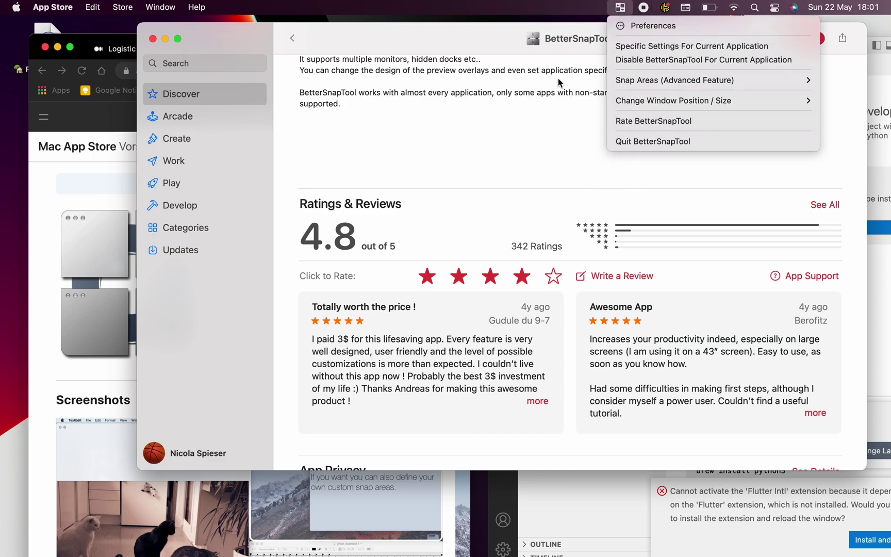
# - Dismiss the BetterSnapTool menu, move the App Store window aside and close it
pyautogui.click(541, 86)
pyautogui.moveTo(496, 36); pyautogui.dragTo(887, 554)
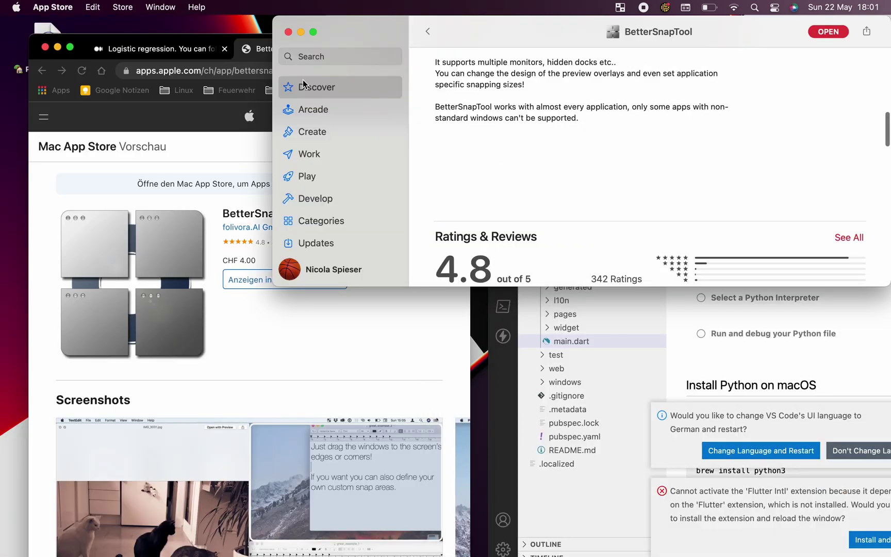
pyautogui.click(288, 32)
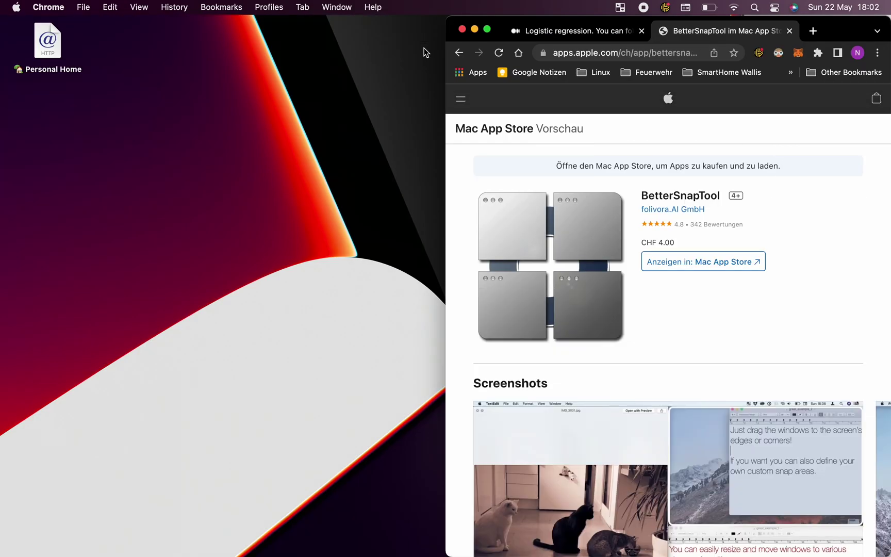
# - Snap Chrome to the left half with Ctrl+Alt+Left and VS Code to the right half with Ctrl+Alt+Right
pyautogui.hotkey('ctrl', 'alt', 'Left')
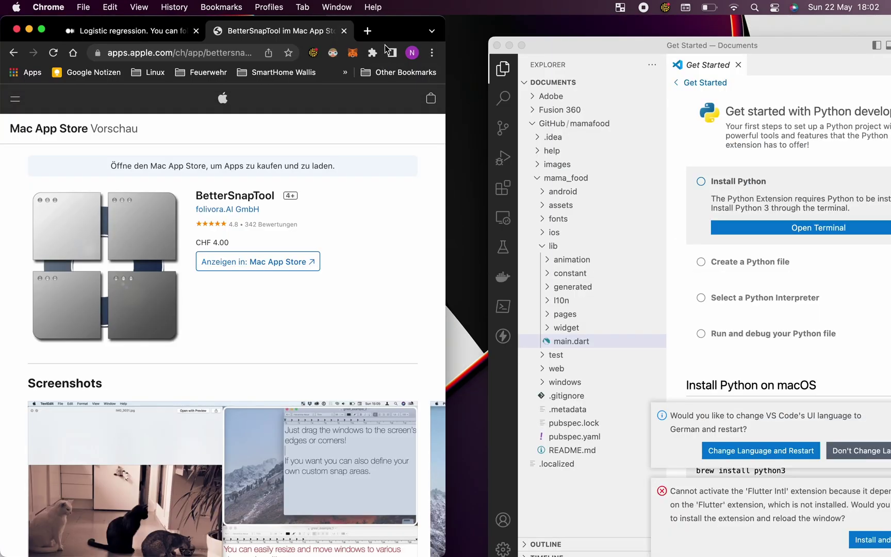
pyautogui.moveTo(556, 53); pyautogui.dragTo(642, 48)
pyautogui.hotkey('ctrl', 'alt', 'Right')
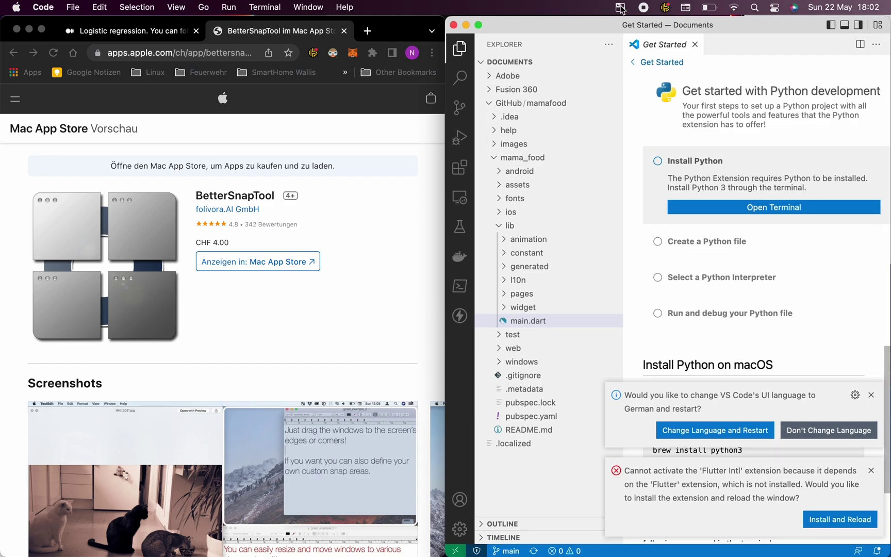
# - Open BetterSnapTool's preferences from the menu-bar icon and show the Customizations page
pyautogui.click(622, 8)
pyautogui.click(646, 27)
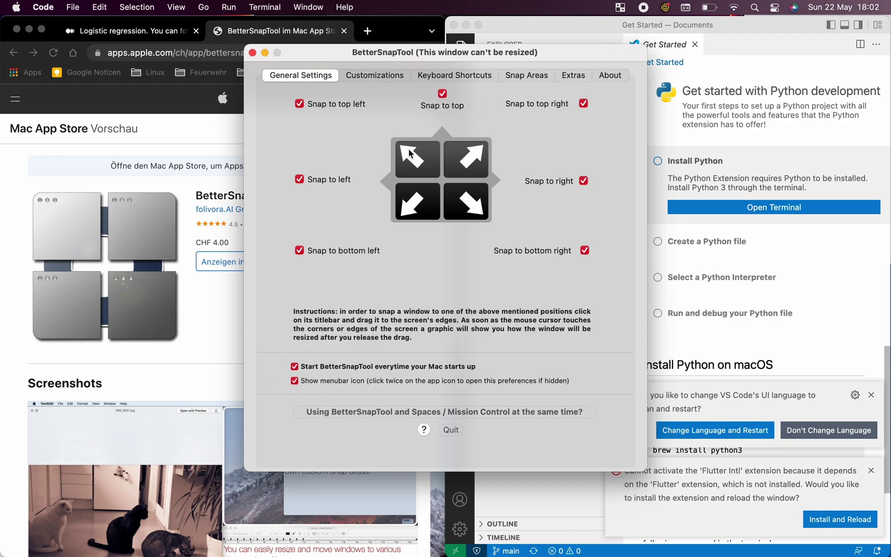
pyautogui.click(390, 77)
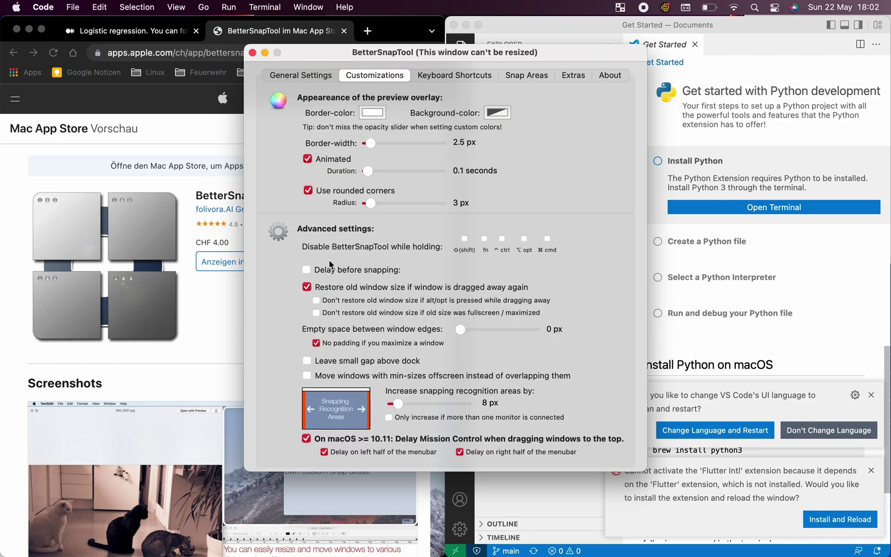
# - Inspect the preview overlay's border and background colour swatches, then view the keyboard shortcut settings
pyautogui.click(372, 113)
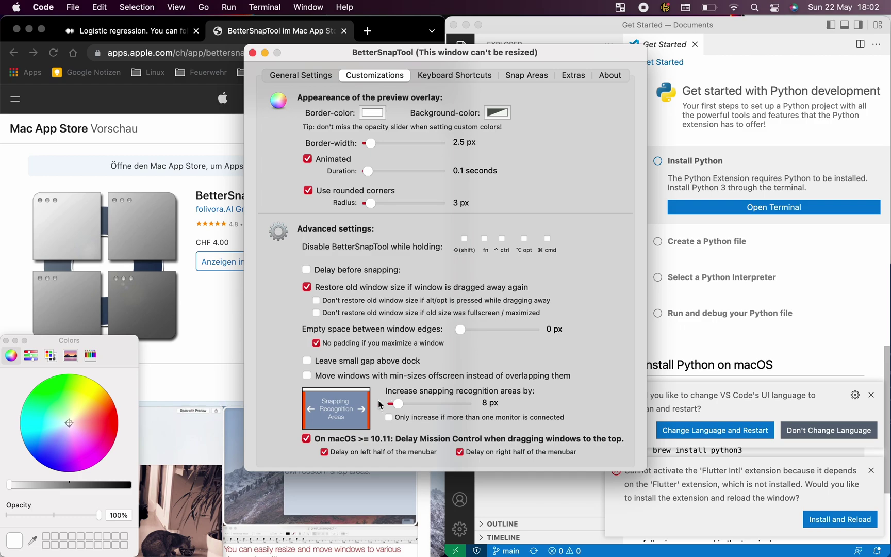
pyautogui.click(504, 112)
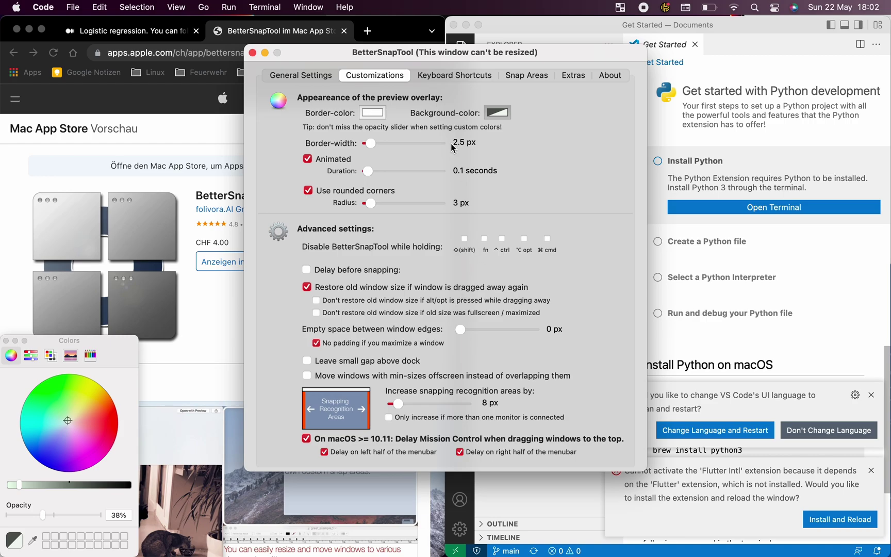
pyautogui.click(463, 76)
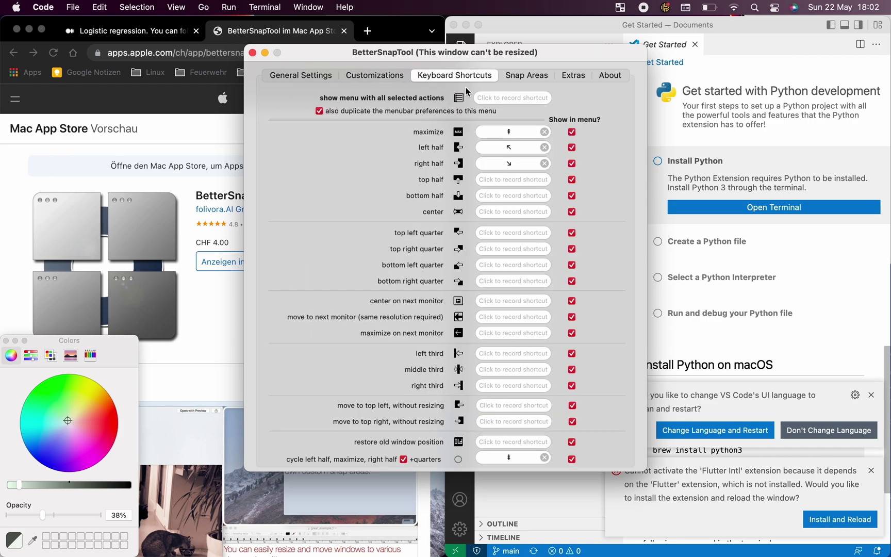
# - Record Page Up as the new maximize shortcut and scroll through the shortcut list
pyautogui.click(521, 132)
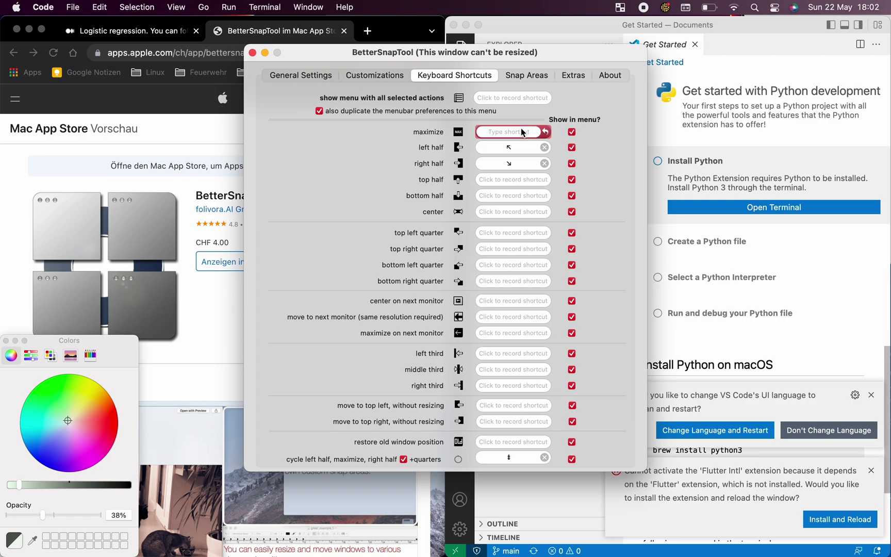
pyautogui.press('pageup')
pyautogui.scroll(-5, 395, 251)
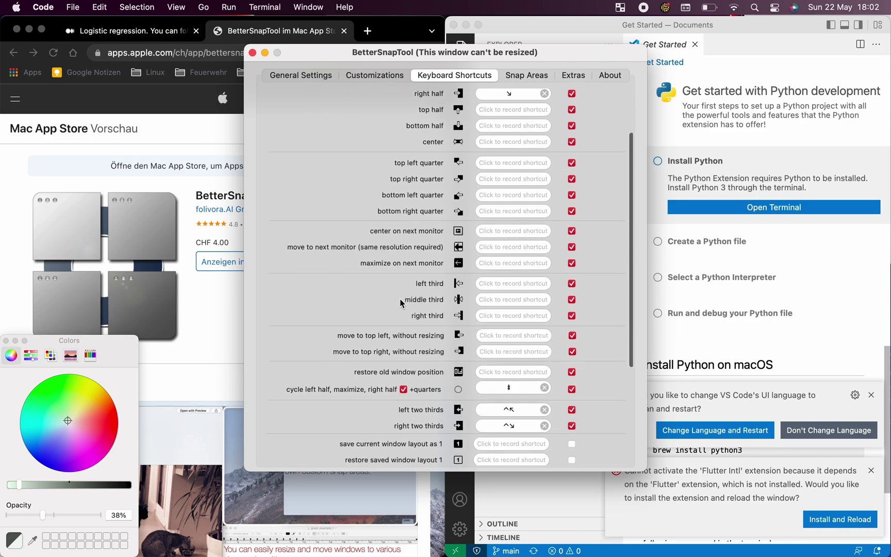
pyautogui.scroll(-7, 402, 302)
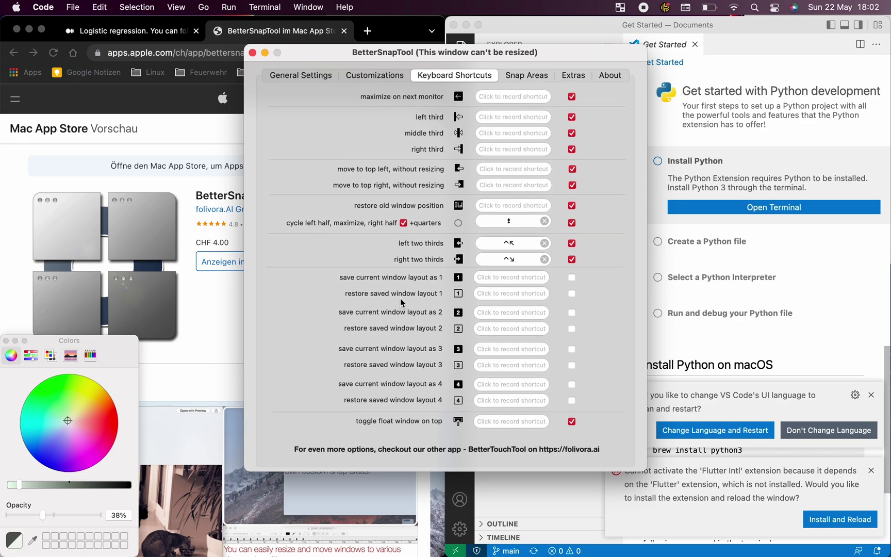
# - Look through the Snap Areas, Extras and About pages, then bring Chrome back to front
pyautogui.click(523, 76)
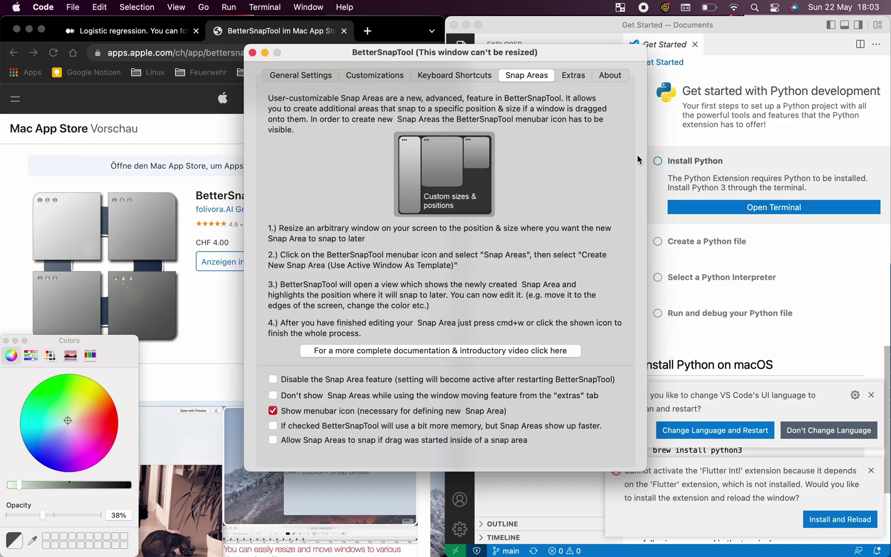
pyautogui.click(576, 73)
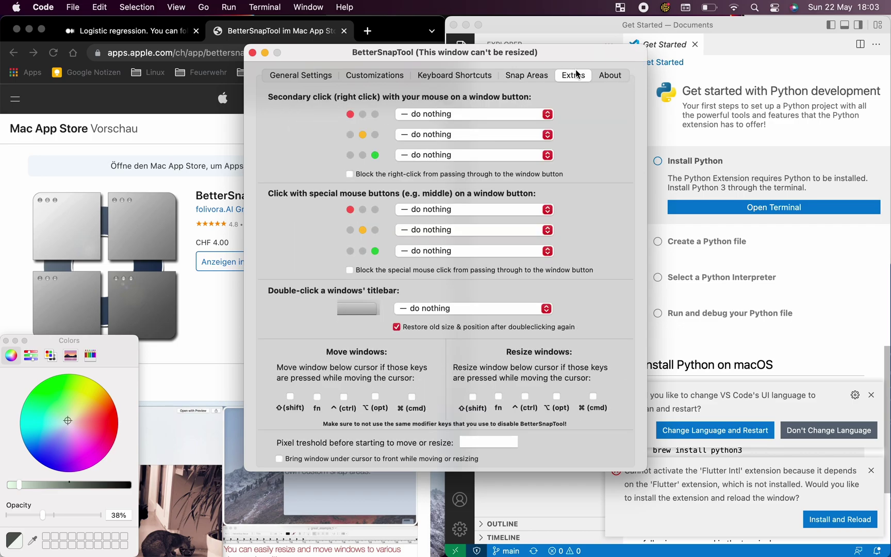
pyautogui.click(610, 76)
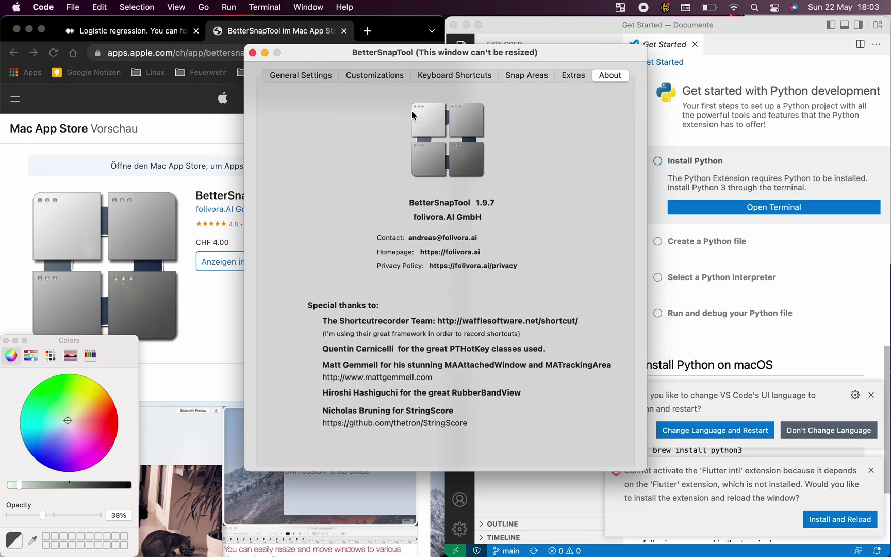
pyautogui.click(221, 141)
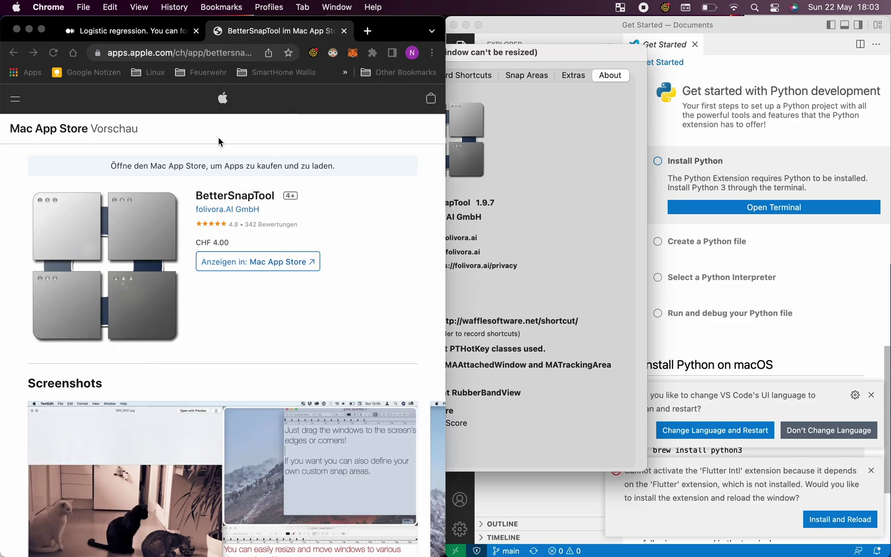
# - Open a new Chrome tab and launch the App Store via Spotlight by typing 'app'
pyautogui.click(368, 31)
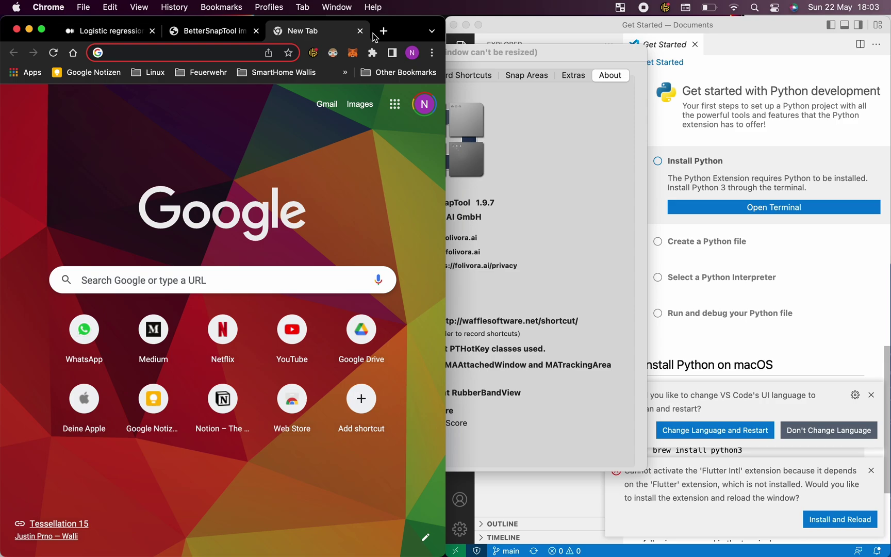
pyautogui.press('super+space')
pyautogui.write('app')
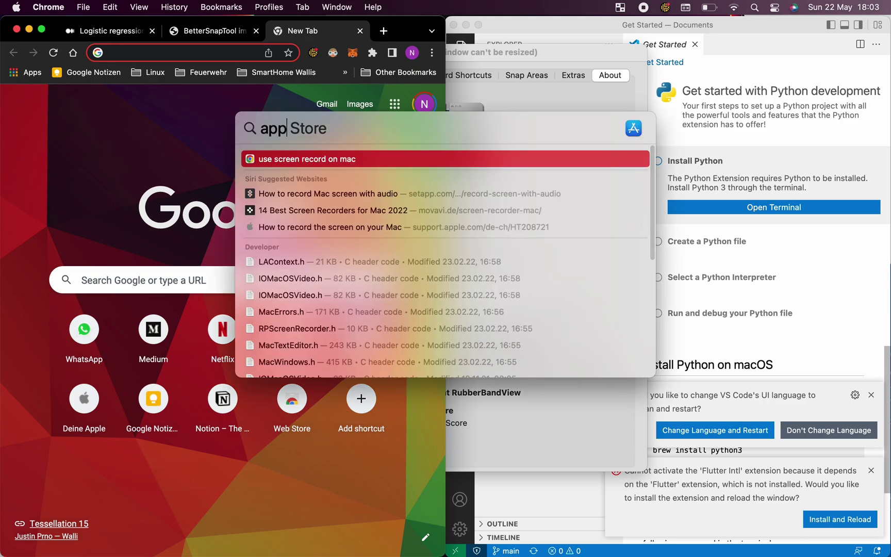
pyautogui.press('Return')
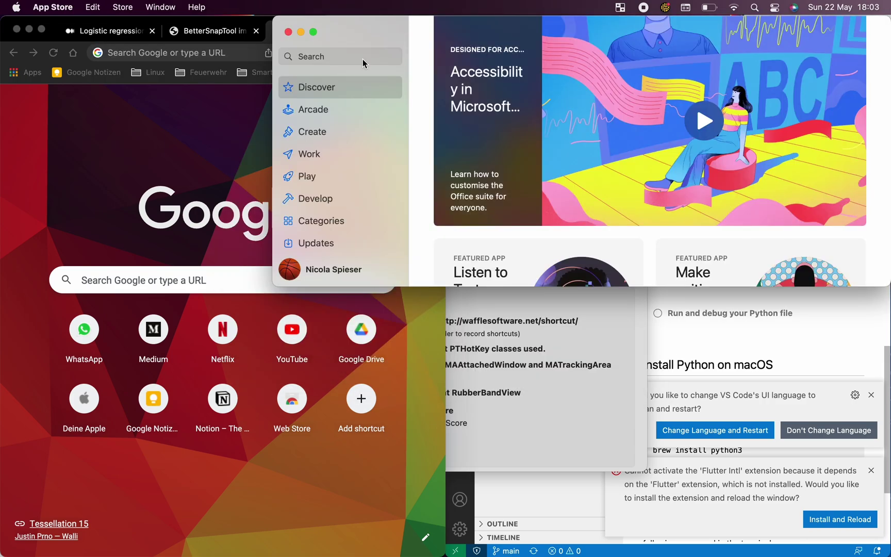
# - Search the App Store for 'bettersnaptool' and maximize the App Store window
pyautogui.click(363, 59)
pyautogui.write('be')
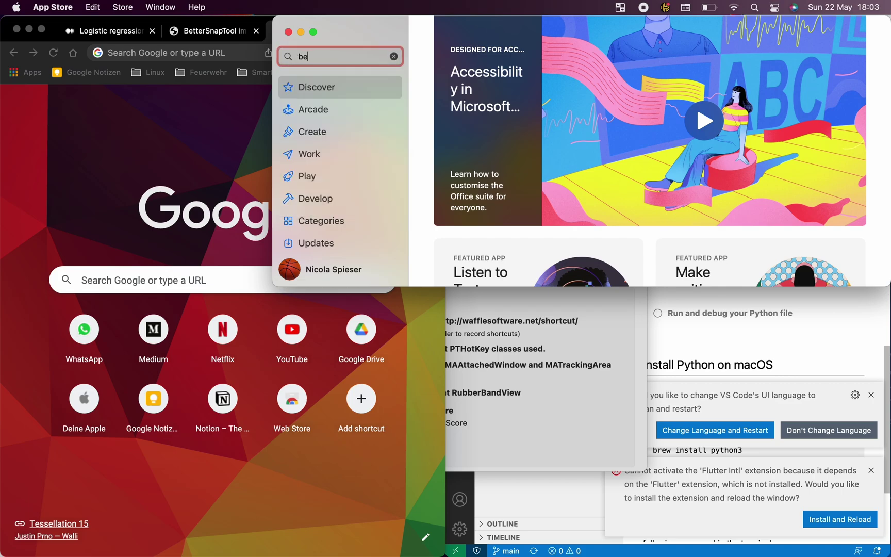
pyautogui.write('ttersnap')
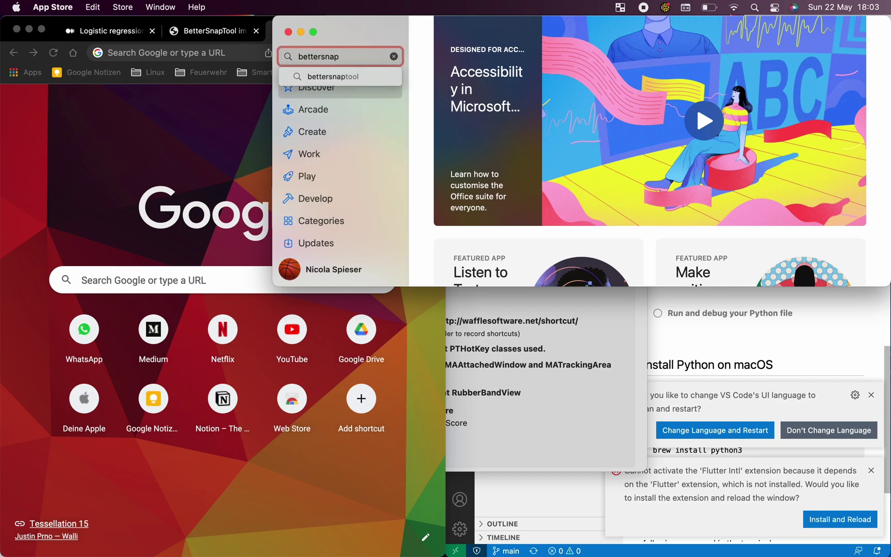
pyautogui.click(358, 77)
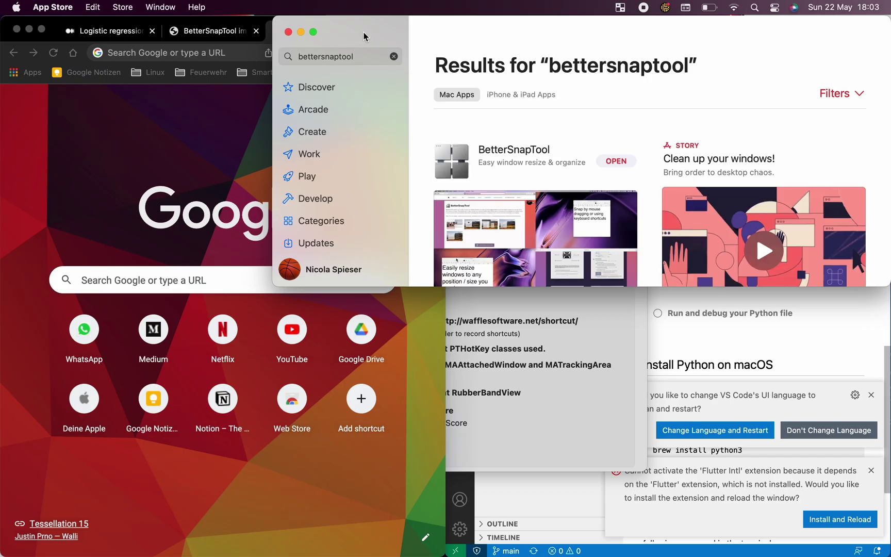
pyautogui.doubleClick(364, 37)
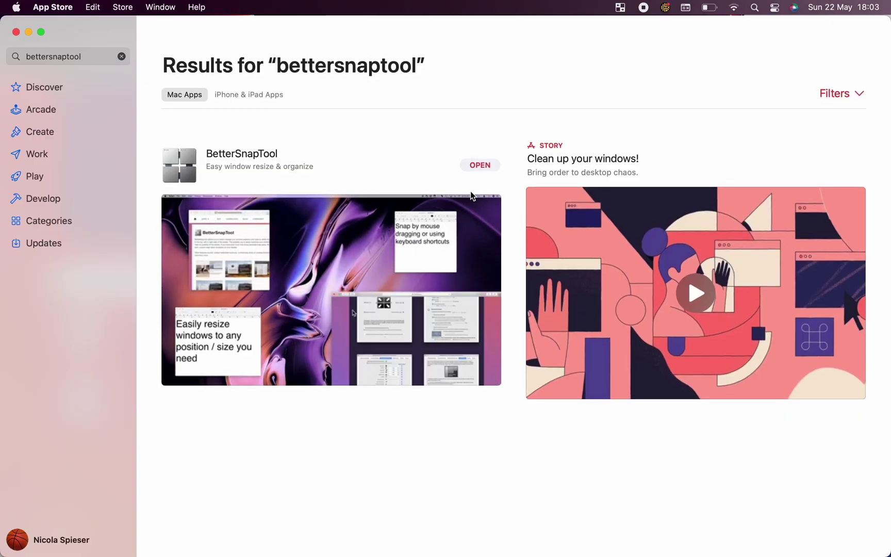
# - Open the 'Clean up your windows!' story and scroll past Magnet and BetterSnapTool to Moom (CHF 10.00)
pyautogui.click(591, 241)
pyautogui.scroll(-5, 404, 314)
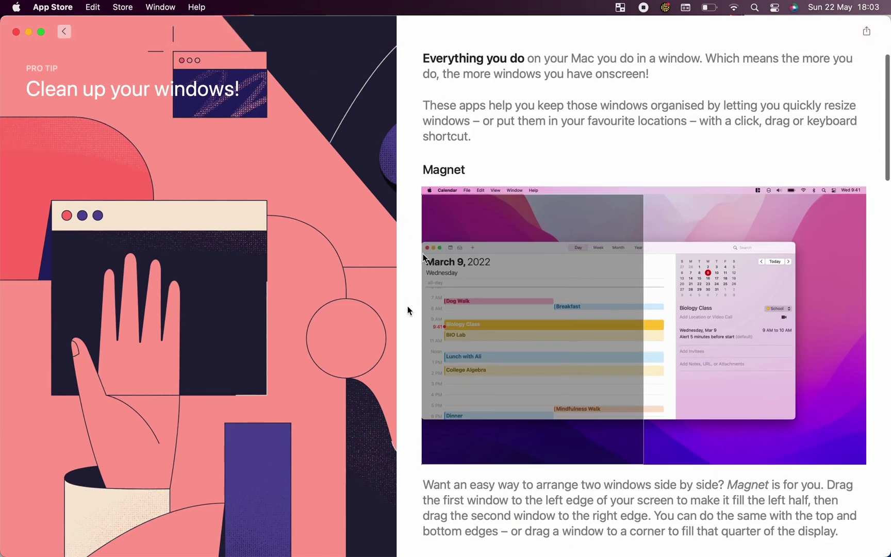
pyautogui.scroll(5, 409, 309)
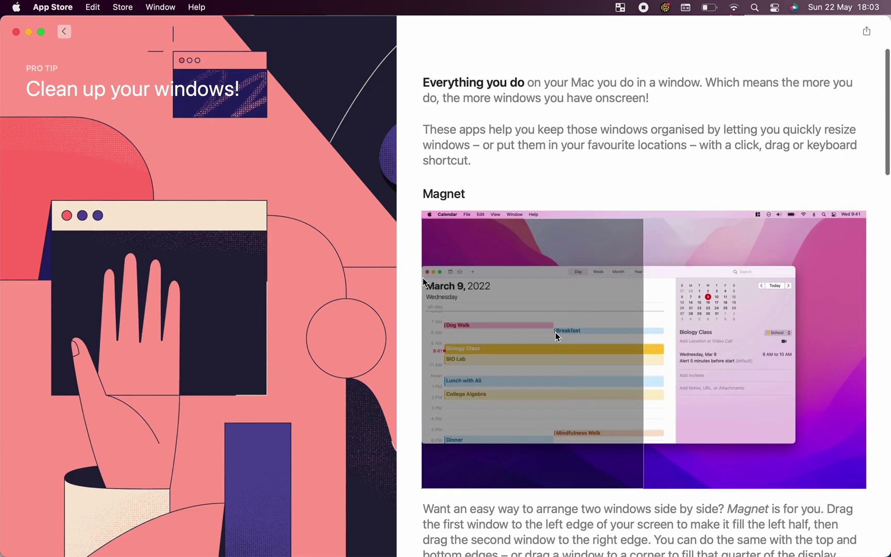
pyautogui.scroll(-7, 556, 334)
pyautogui.scroll(-1, 516, 350)
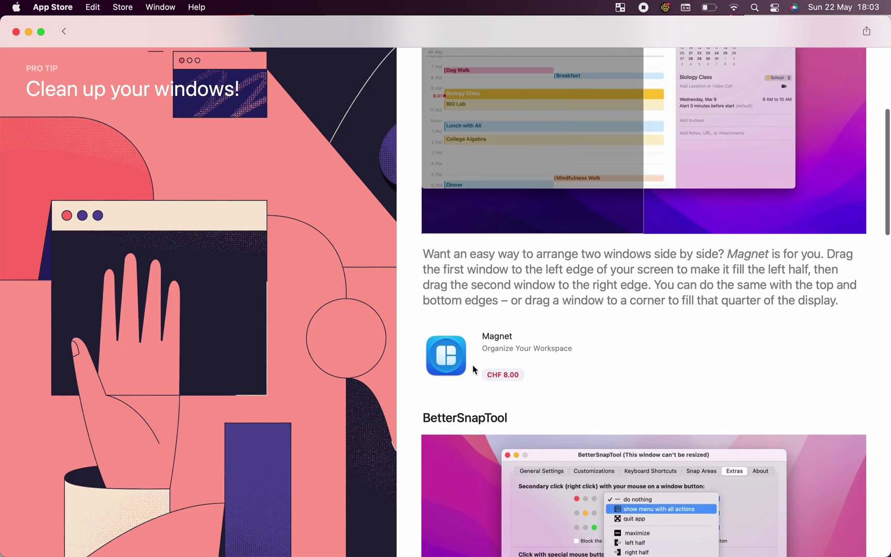
pyautogui.scroll(-1, 497, 381)
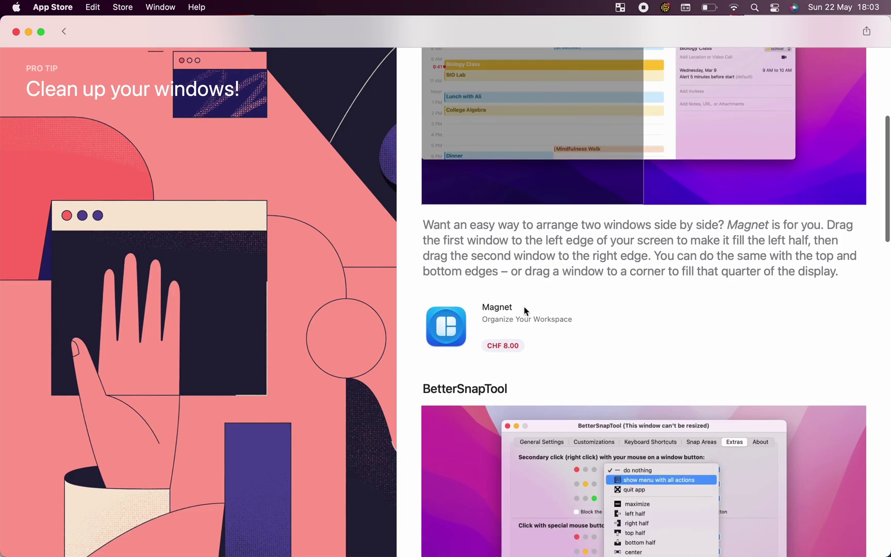
pyautogui.scroll(-2, 527, 316)
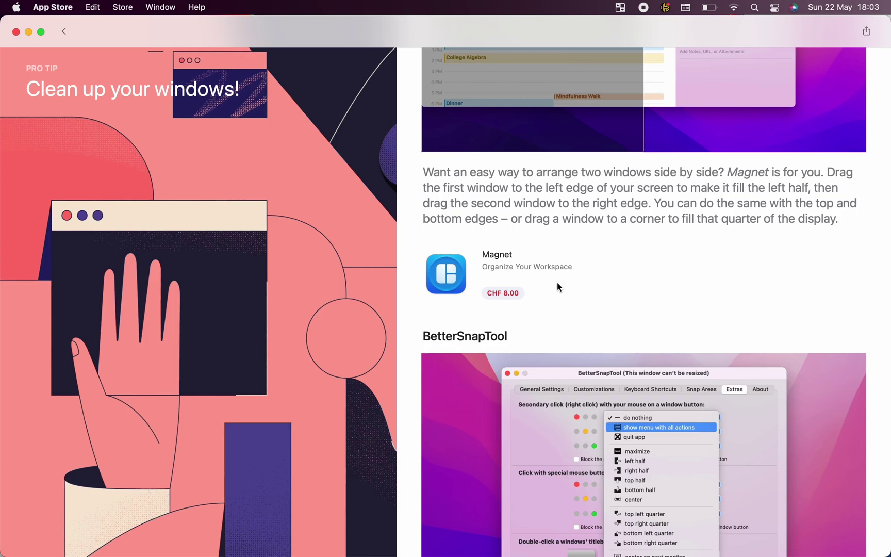
pyautogui.scroll(-1, 560, 281)
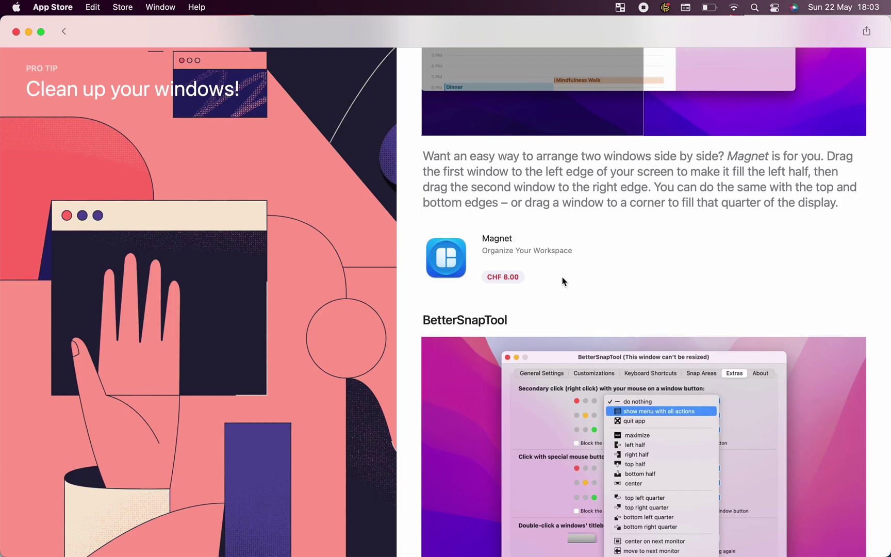
pyautogui.scroll(-1, 564, 281)
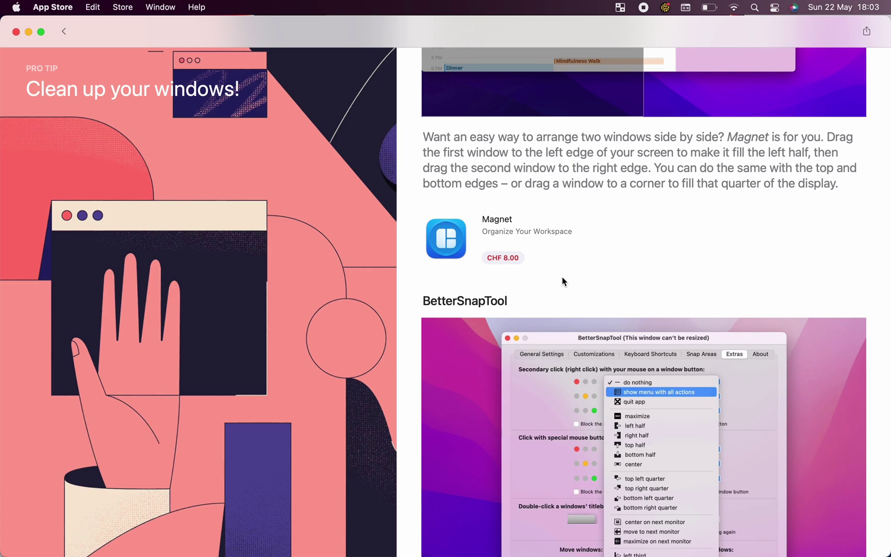
pyautogui.scroll(-5, 564, 282)
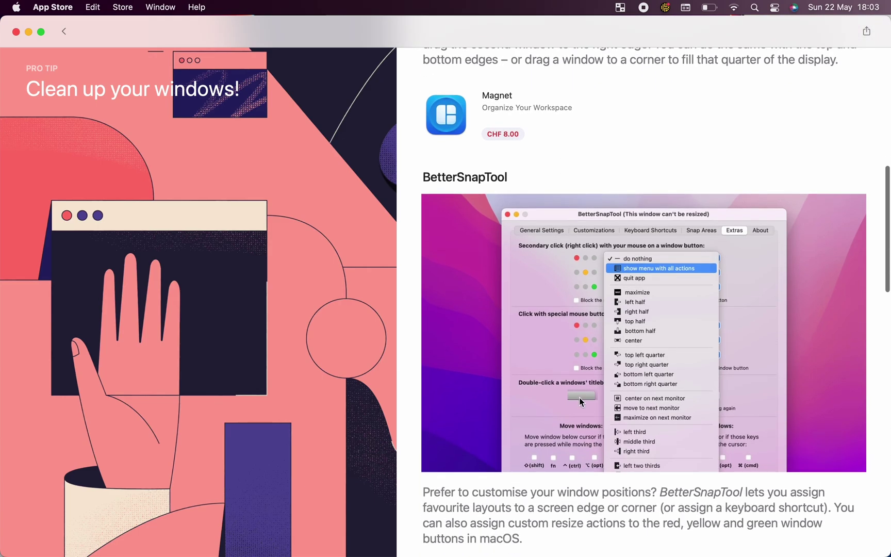
pyautogui.scroll(-5, 579, 398)
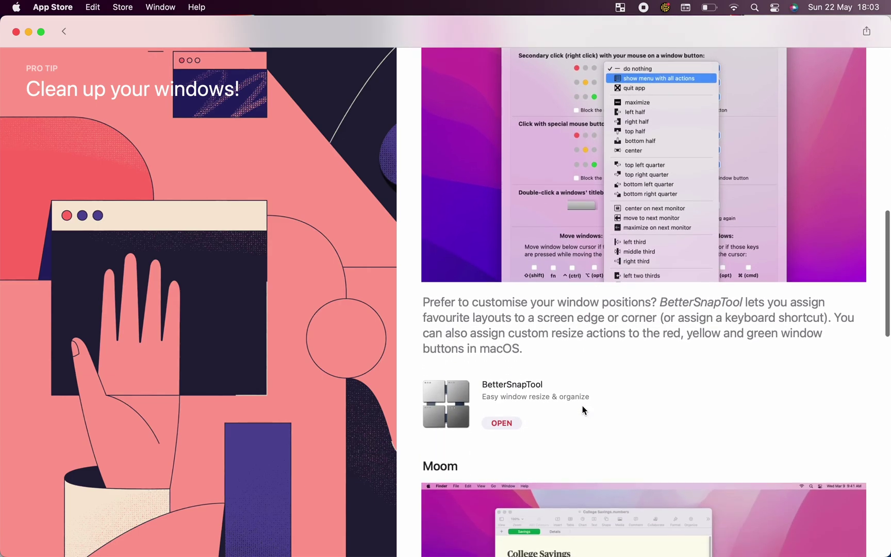
pyautogui.scroll(-4, 582, 405)
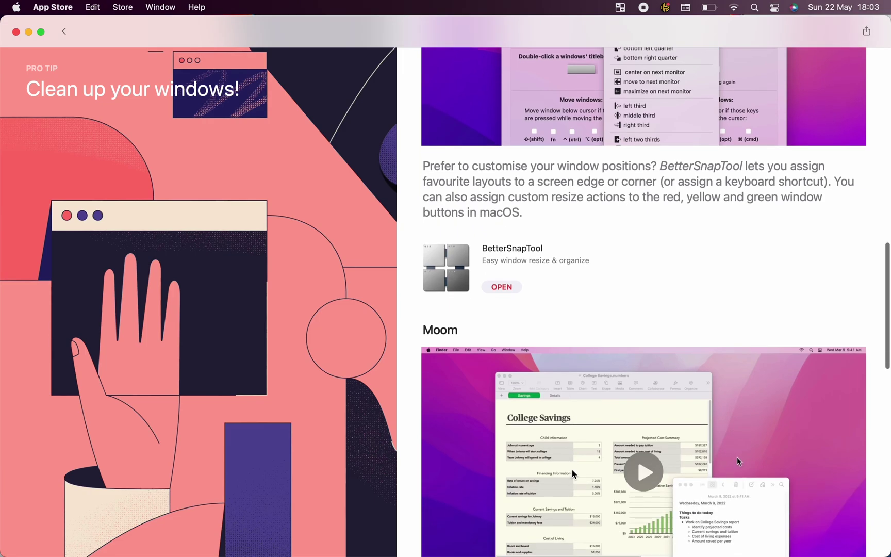
pyautogui.scroll(-3, 573, 474)
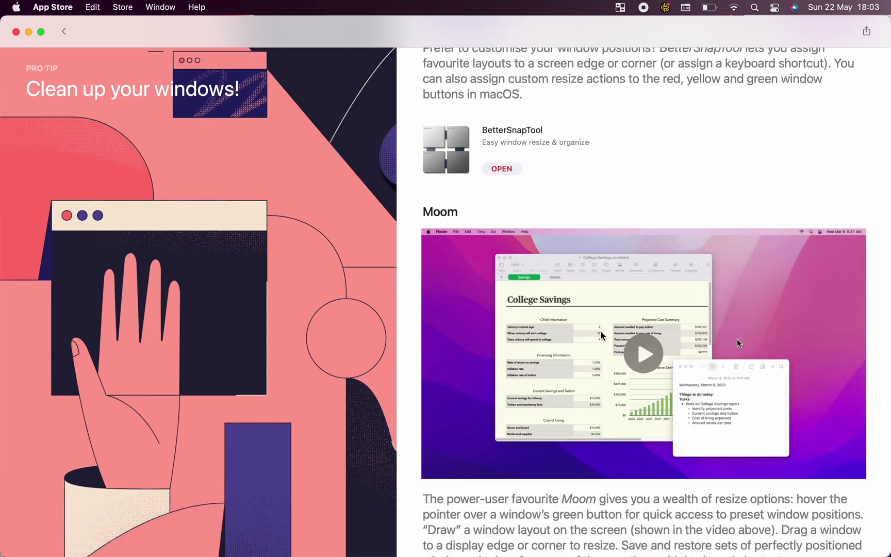
pyautogui.scroll(-2, 602, 336)
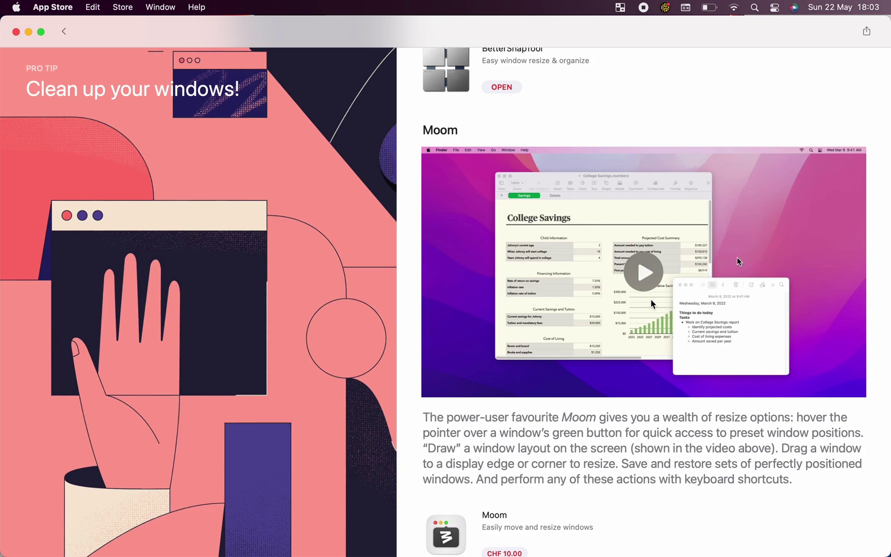
pyautogui.scroll(-2, 662, 368)
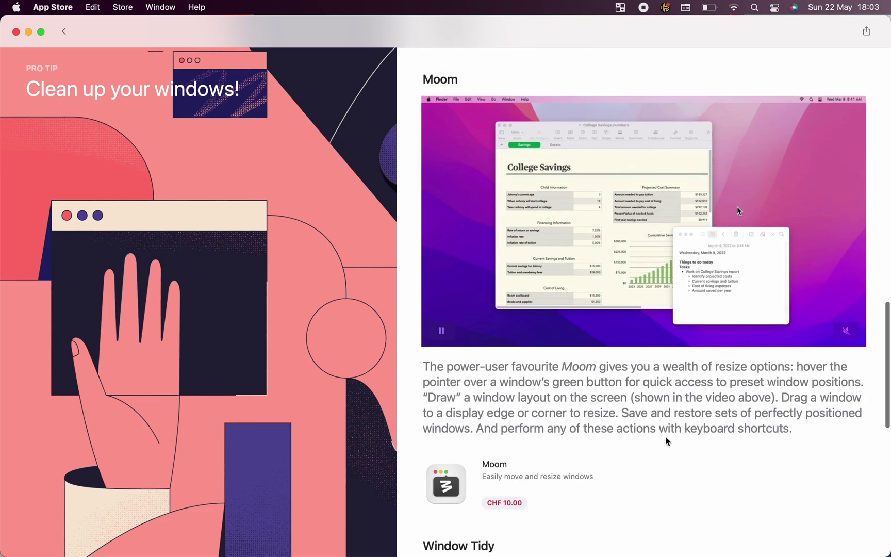
# - Scroll past Moom to the final Window Tidy entry (CHF 5.00) and the Share Story button
pyautogui.scroll(-1, 671, 377)
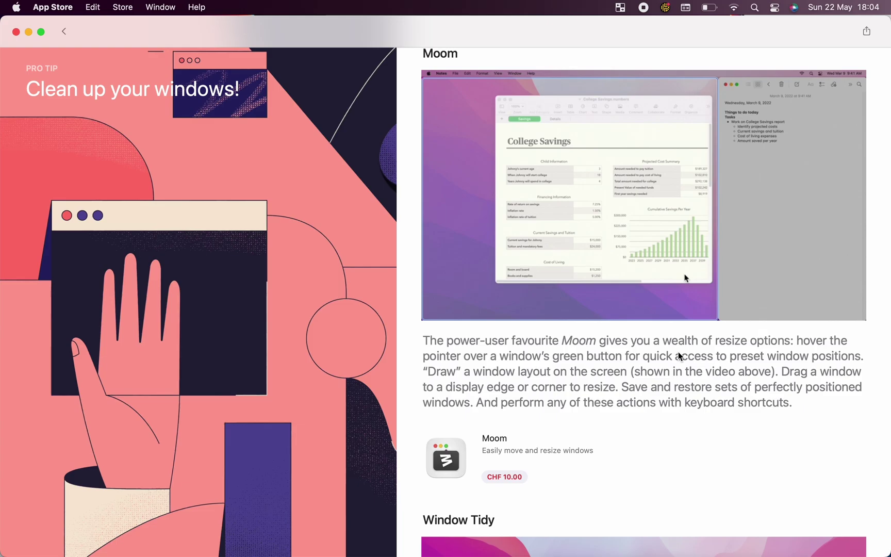
pyautogui.scroll(-5, 686, 367)
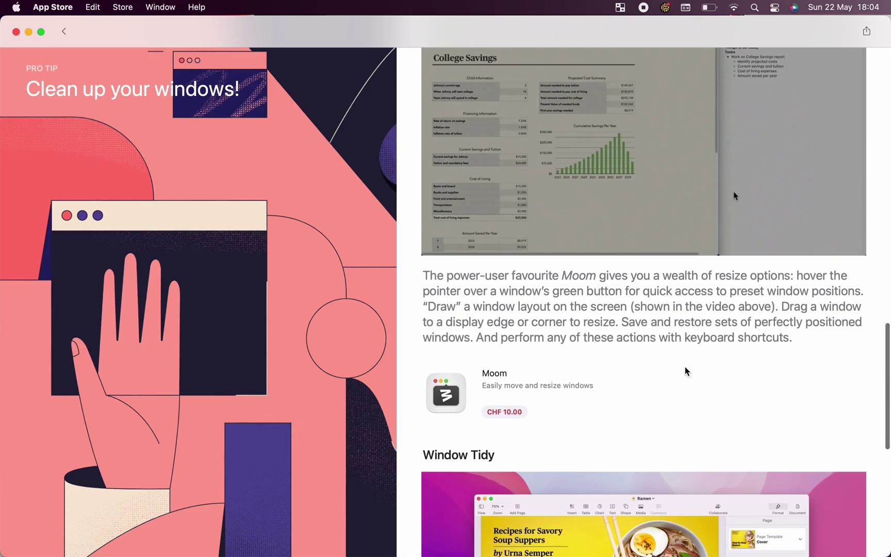
pyautogui.scroll(-8, 685, 367)
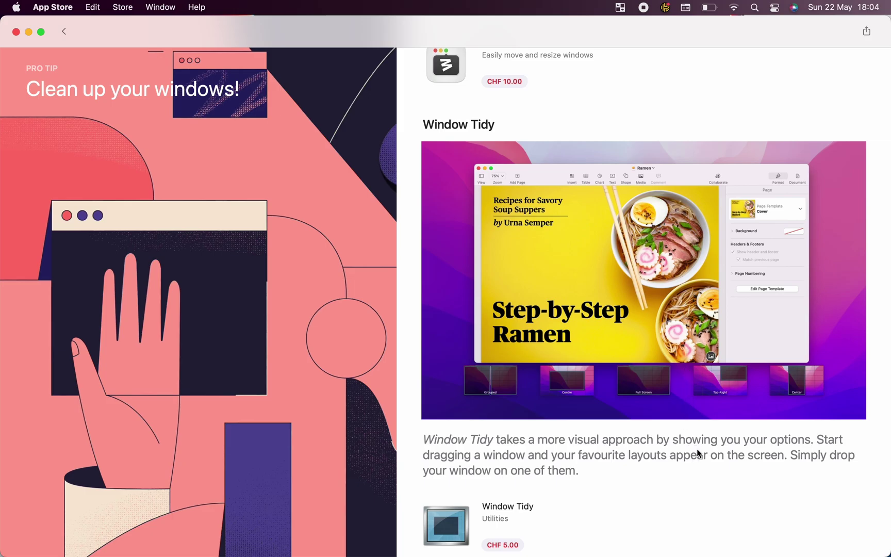
pyautogui.scroll(-2, 683, 406)
pyautogui.scroll(-4, 682, 406)
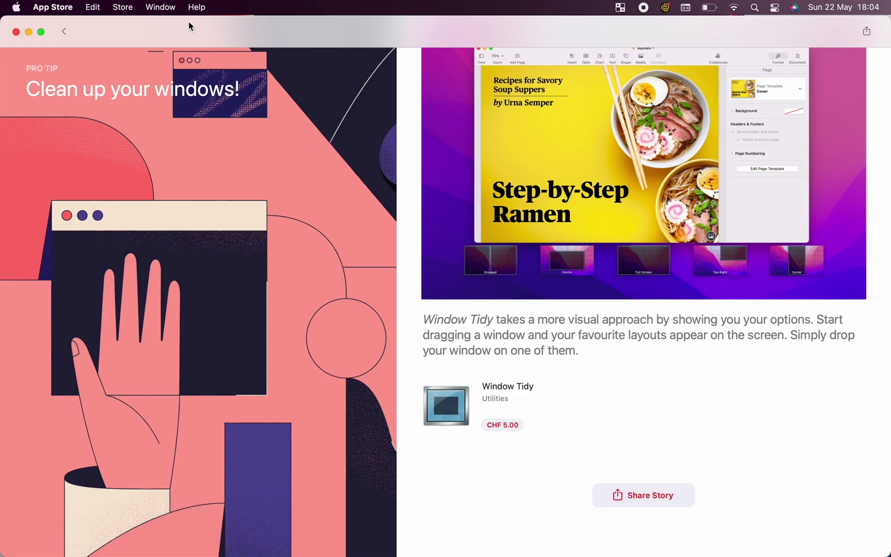
# - Close the App Store window and bring BetterSnapTool's About page (version 1.9.7) to the front
pyautogui.click(16, 31)
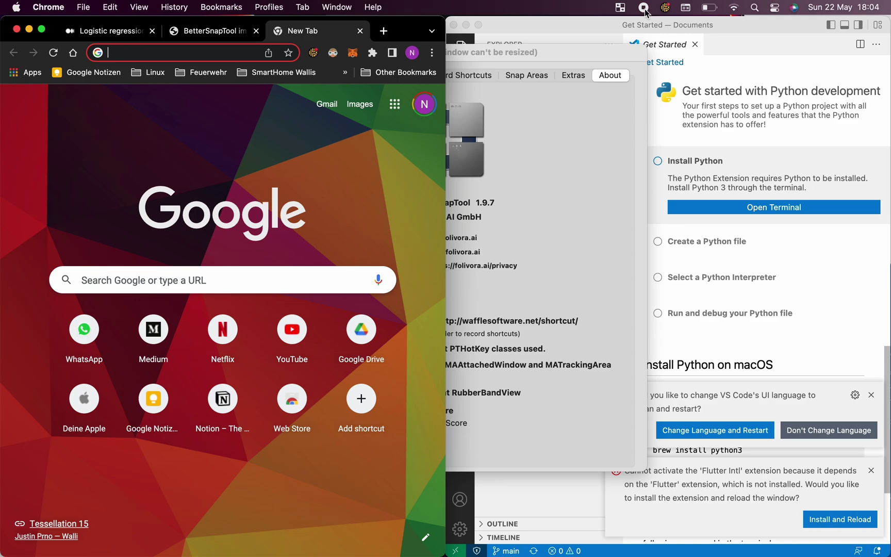
pyautogui.click(574, 238)
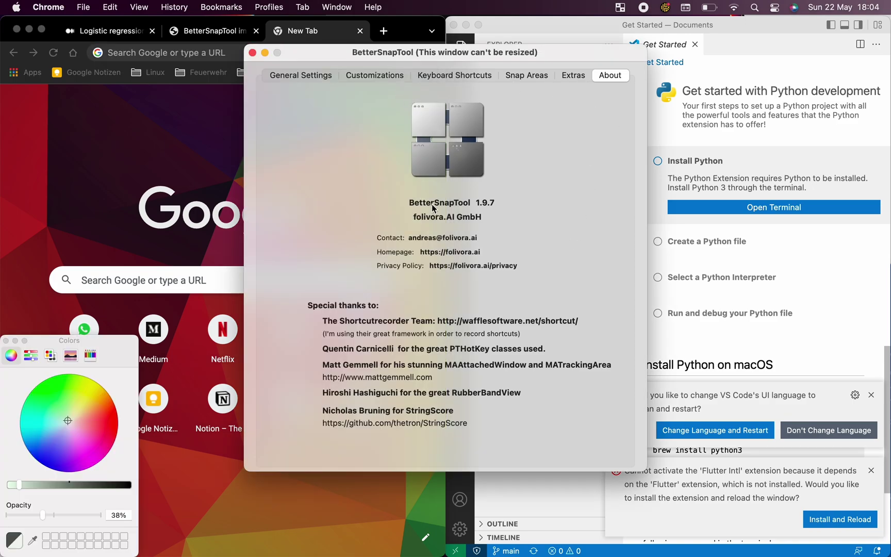